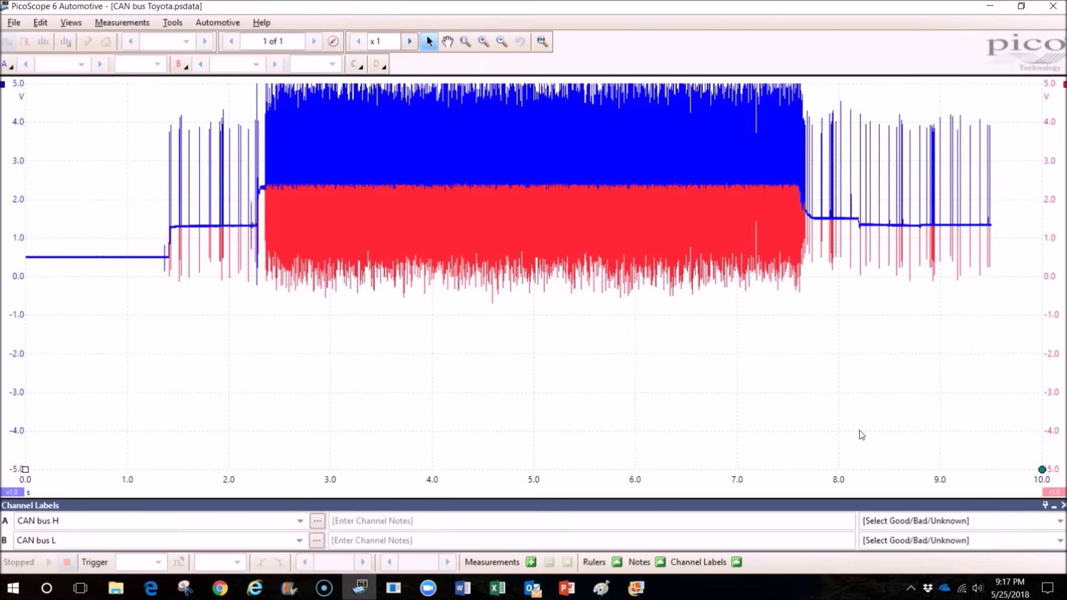
Box-zoom into the busy middle section of the CAN H and L traffic
left_click(417, 419)
left_click(466, 41)
left_click_drag(426, 80, 486, 299)
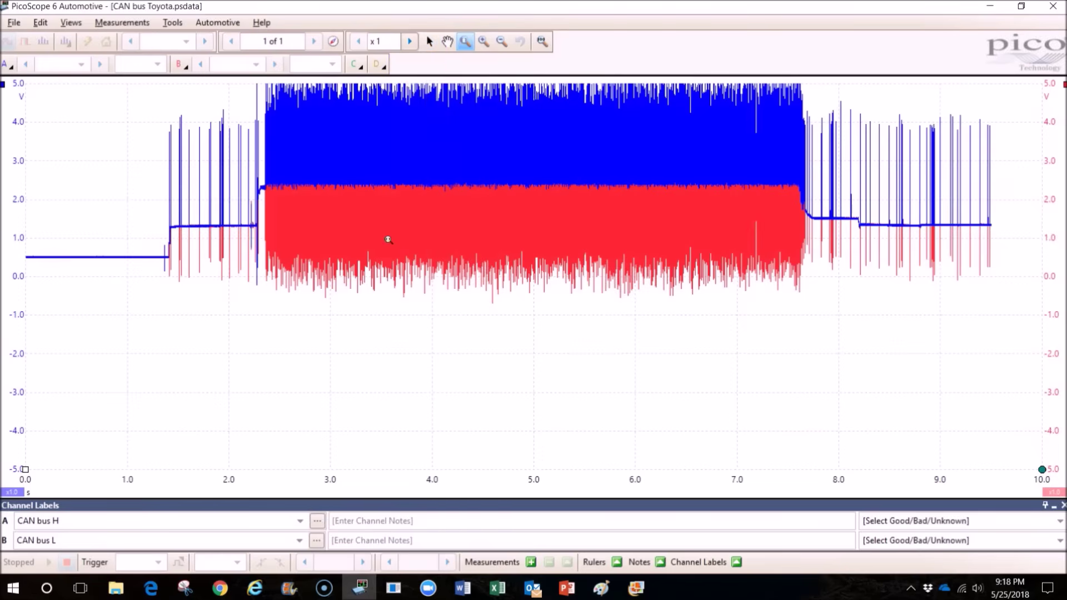
left_click_drag(388, 239, 485, 298)
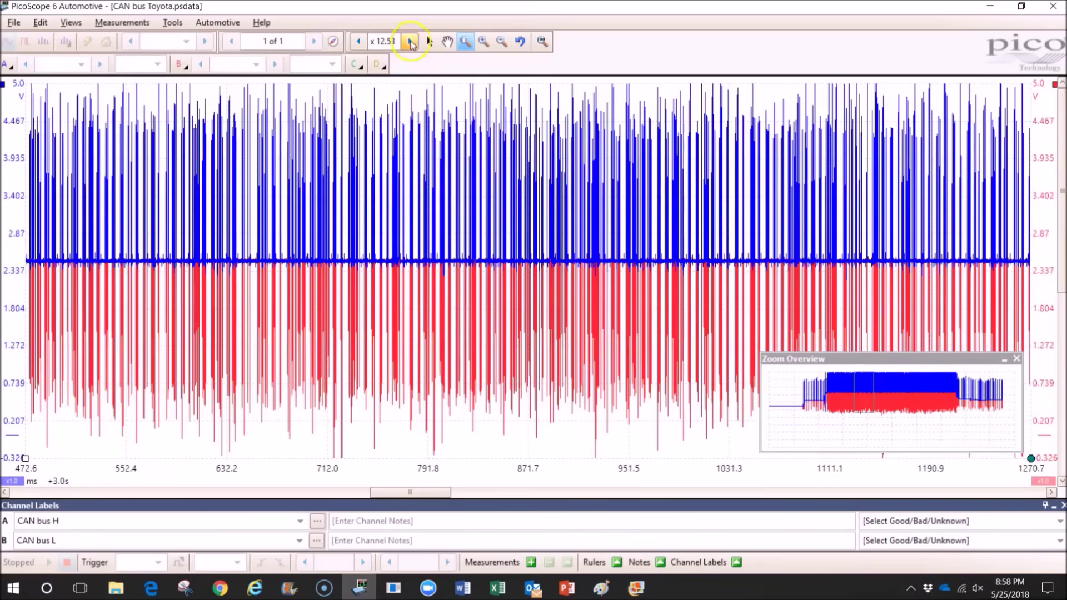
Zoom in further to x20k, shifting slightly earlier, to reveal individual CAN frame bits
left_click(410, 41)
left_click(410, 41)
left_click(411, 41)
left_click(410, 41)
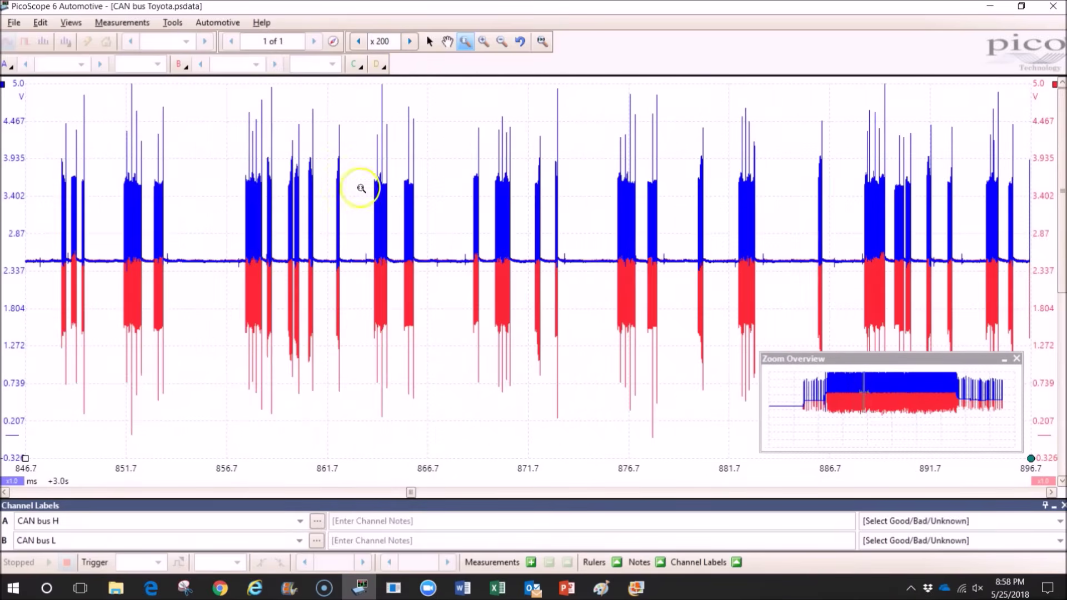
left_click(410, 41)
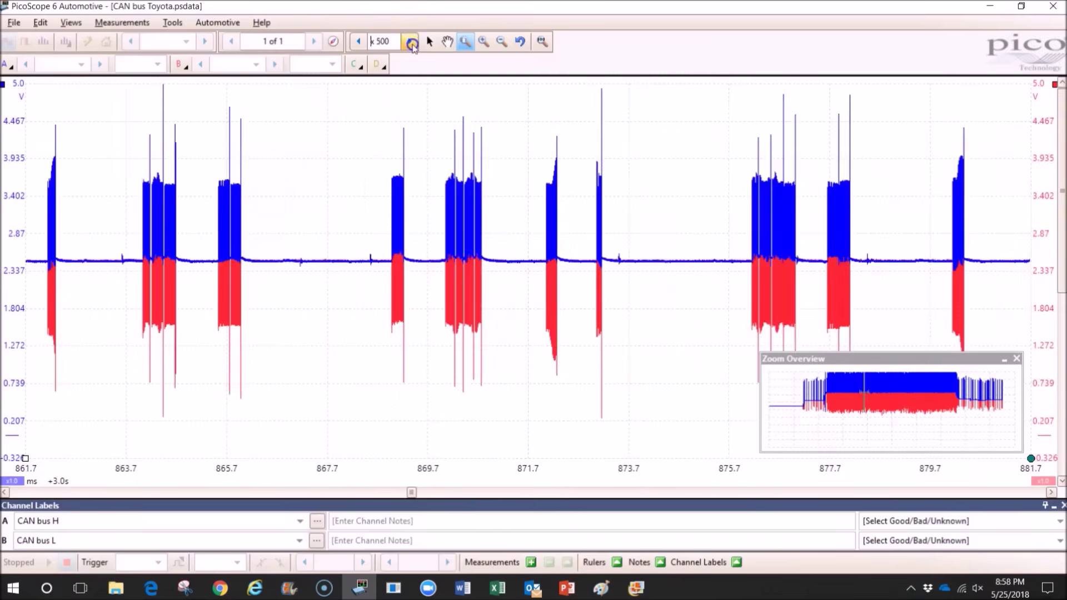
left_click(410, 42)
left_click(410, 41)
left_click(411, 41)
left_click(410, 41)
left_click(5, 493)
left_click(5, 493)
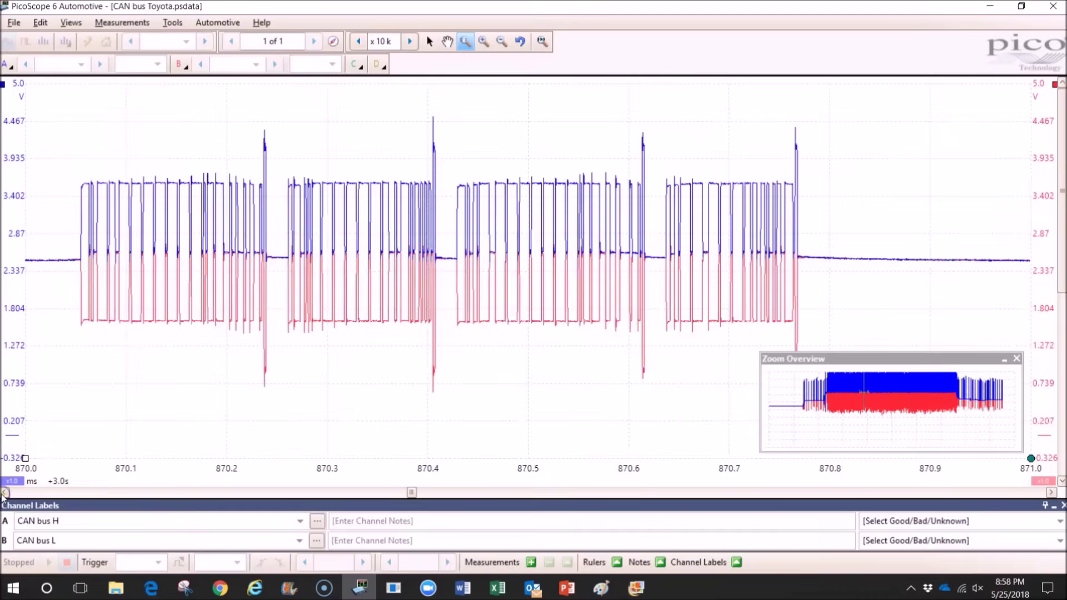
left_click(4, 493)
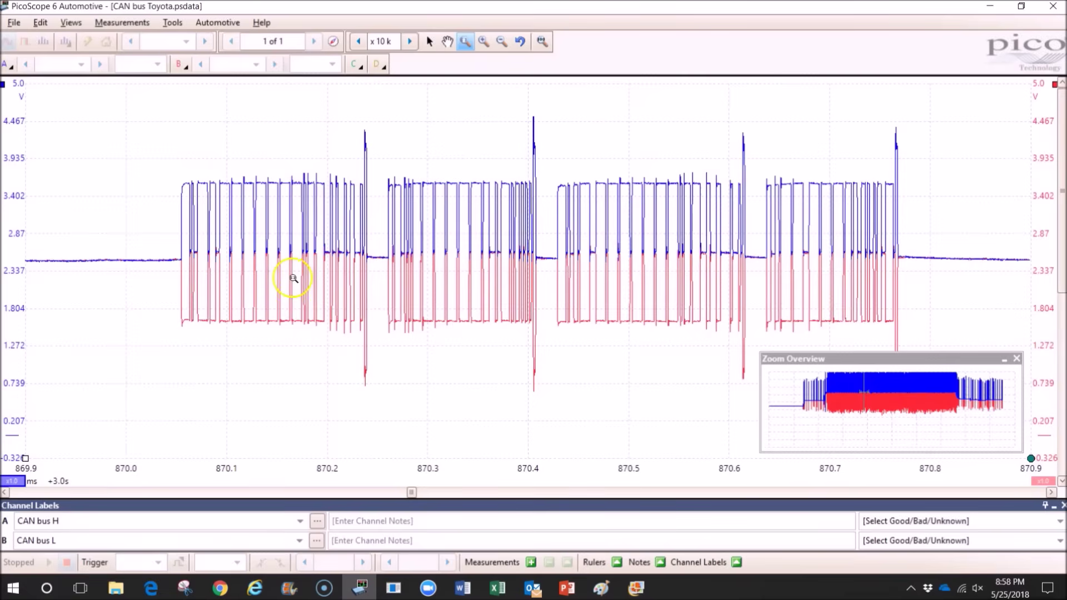
left_click(410, 42)
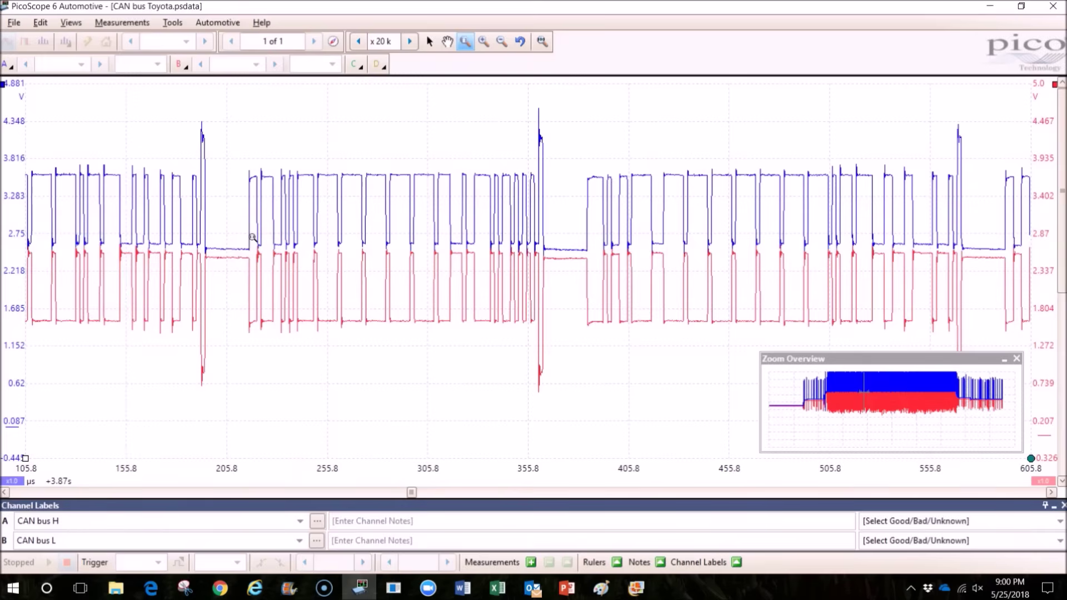
Create a new serial decoder with the CAN protocol from Tools > Serial Decoding
left_click(173, 23)
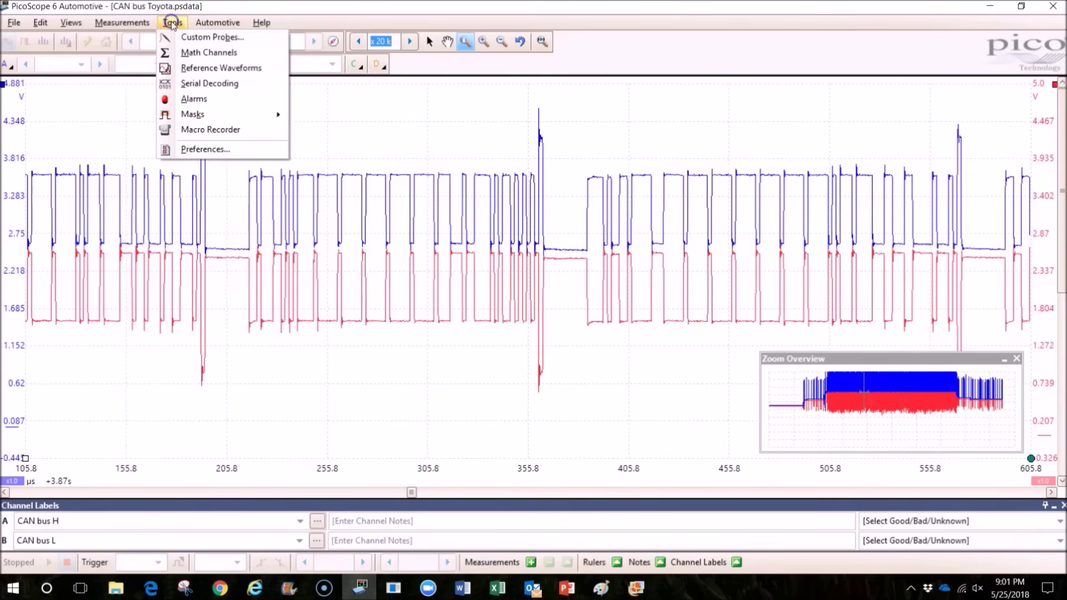
left_click(210, 84)
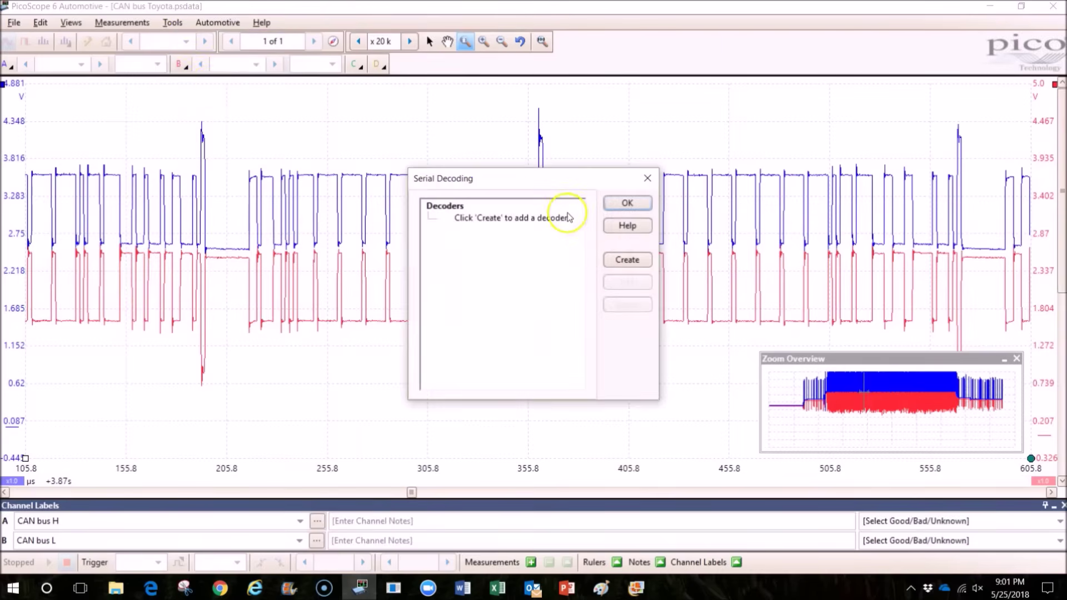
left_click(625, 261)
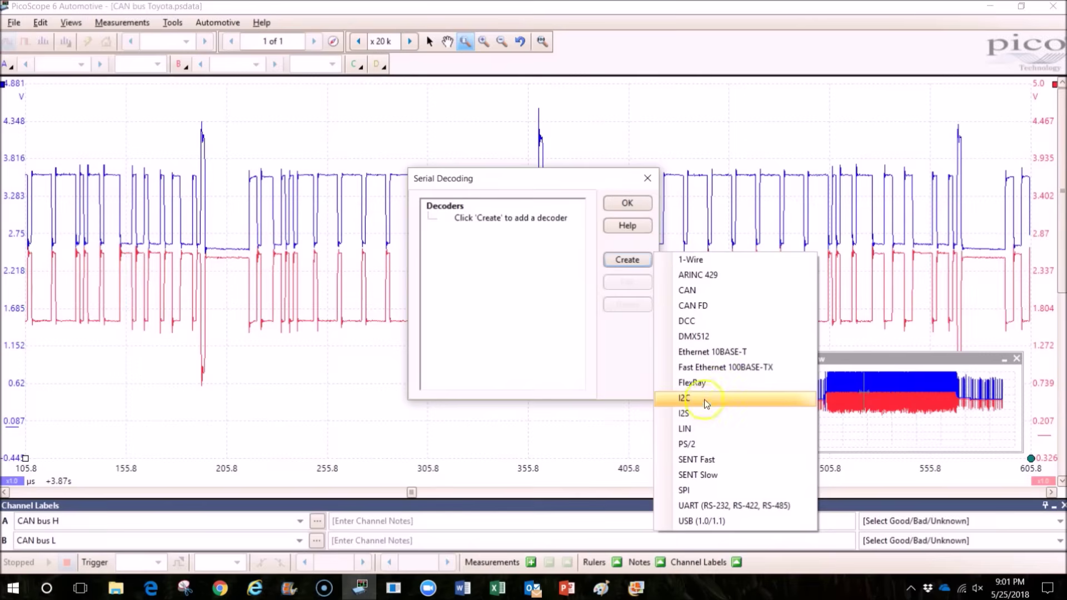
left_click(695, 292)
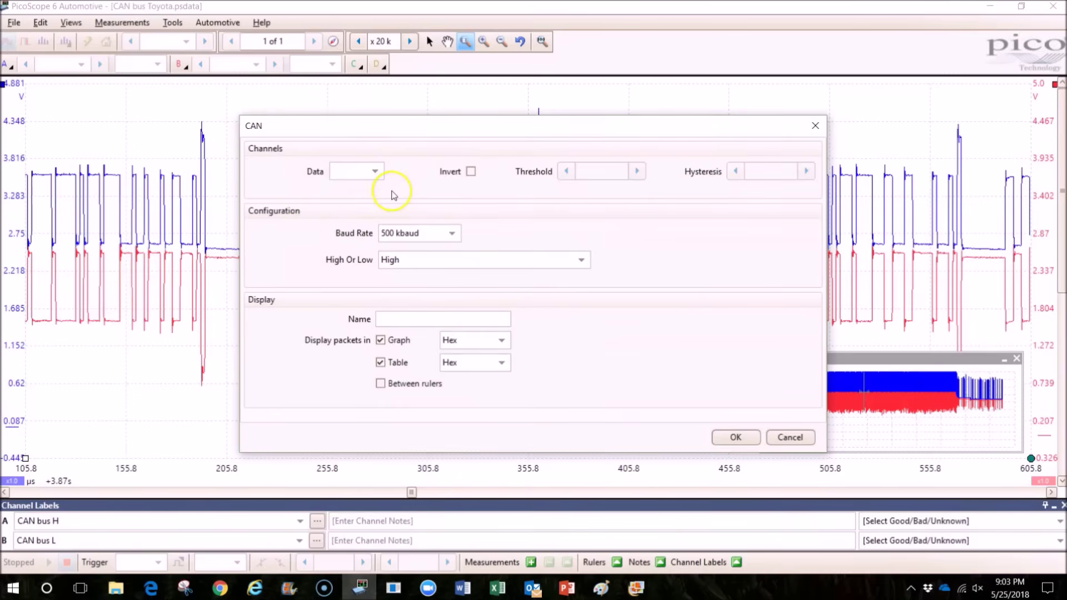
Set the CAN decoder's data source to channel A and raise the threshold to 3 V
left_click(376, 173)
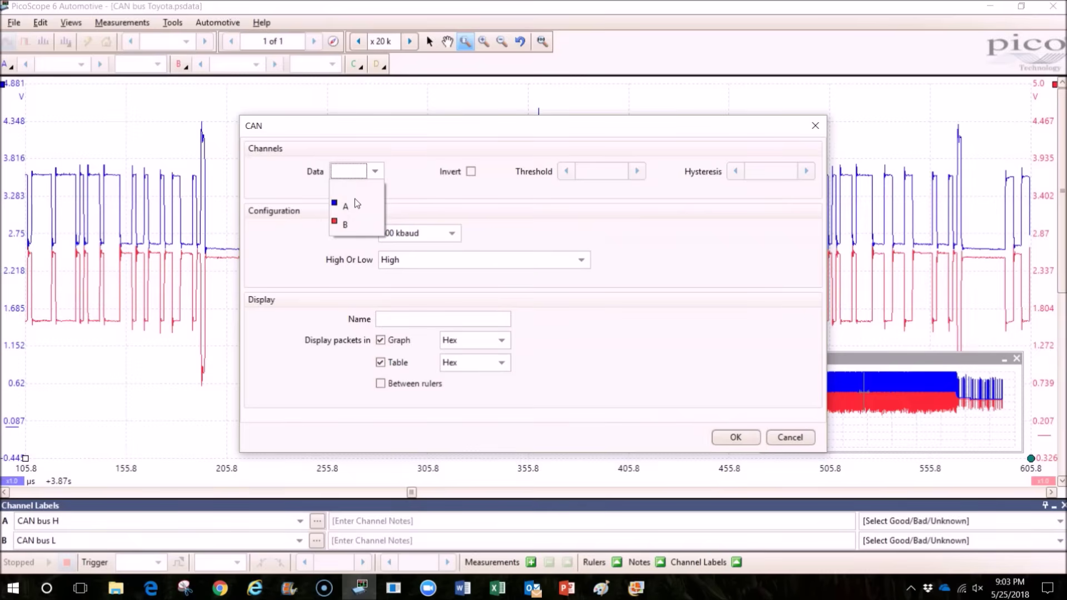
left_click(362, 197)
left_click(342, 204)
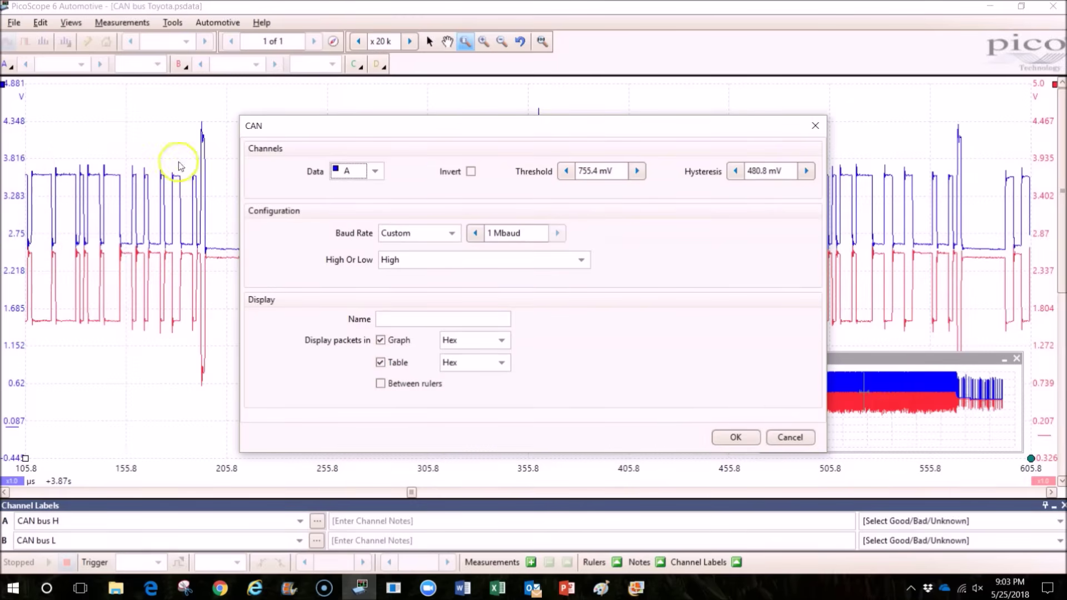
left_click(637, 172)
left_click(637, 172)
left_click(638, 171)
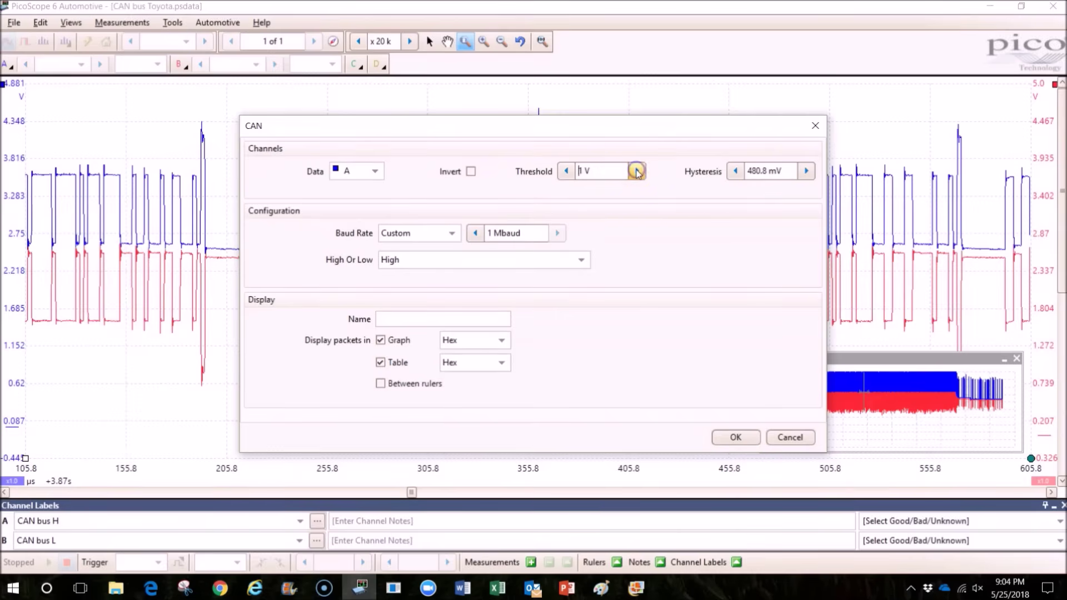
left_click(638, 172)
left_click(637, 172)
Set the baud rate to 500 kbaud and graph labels to Binary, then confirm the decoder
left_click(558, 234)
left_click(610, 234)
left_click(476, 234)
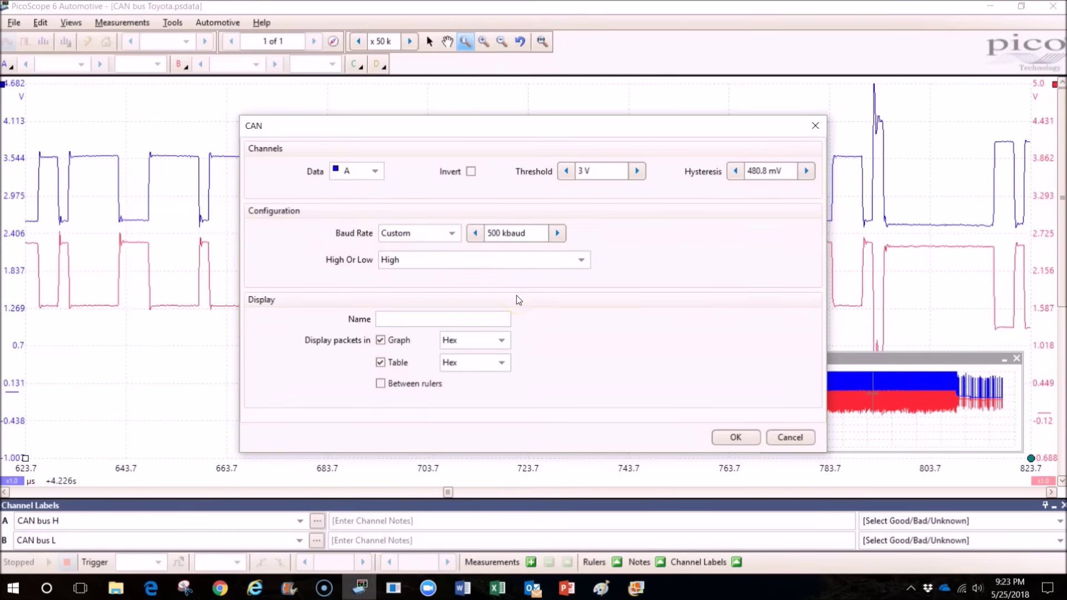
left_click(504, 342)
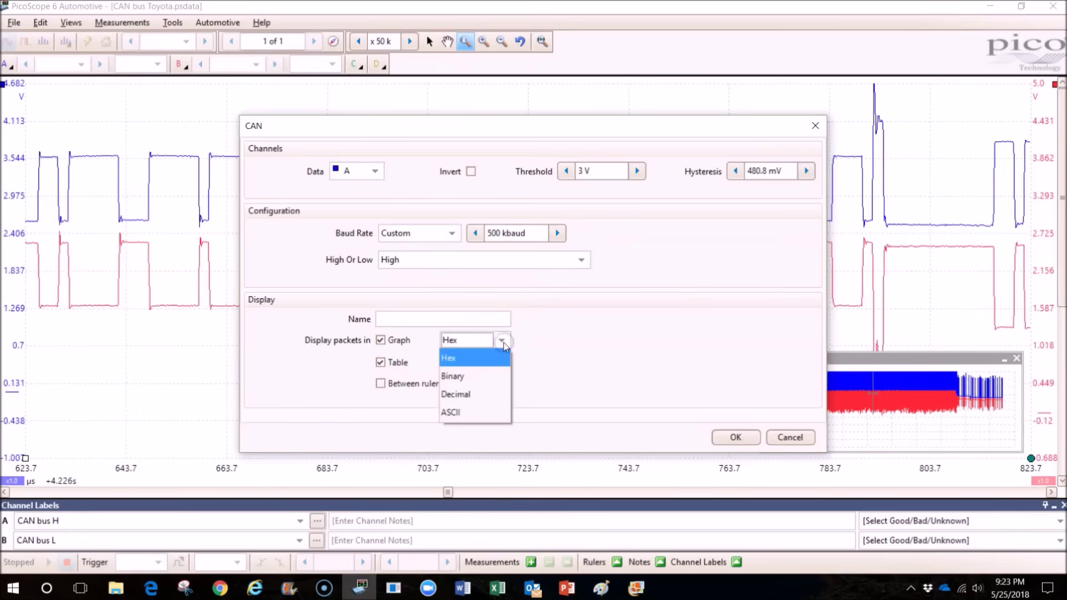
left_click(472, 378)
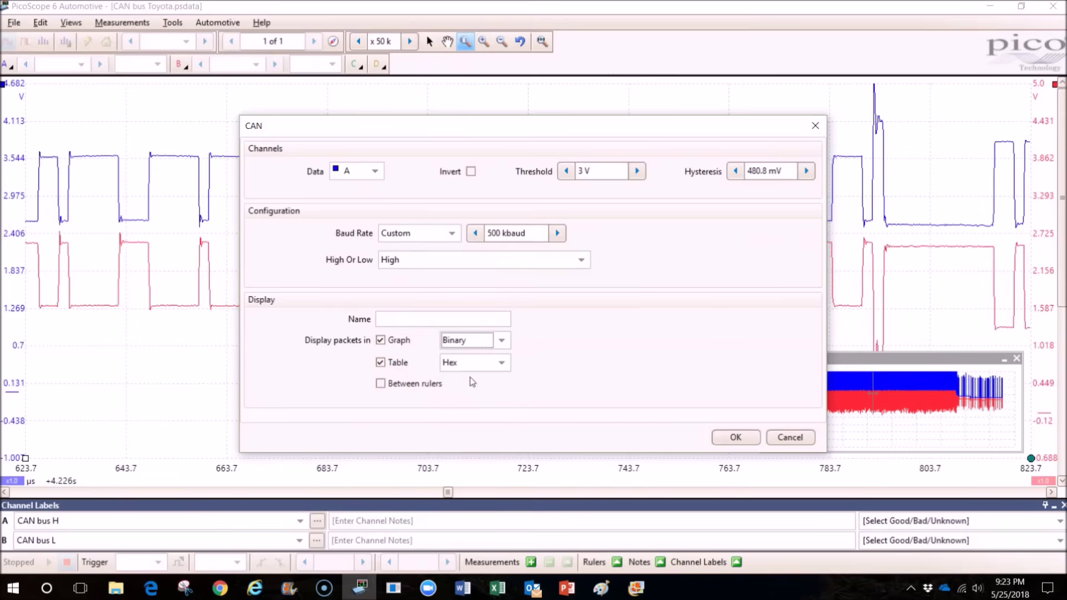
left_click(550, 381)
left_click(735, 437)
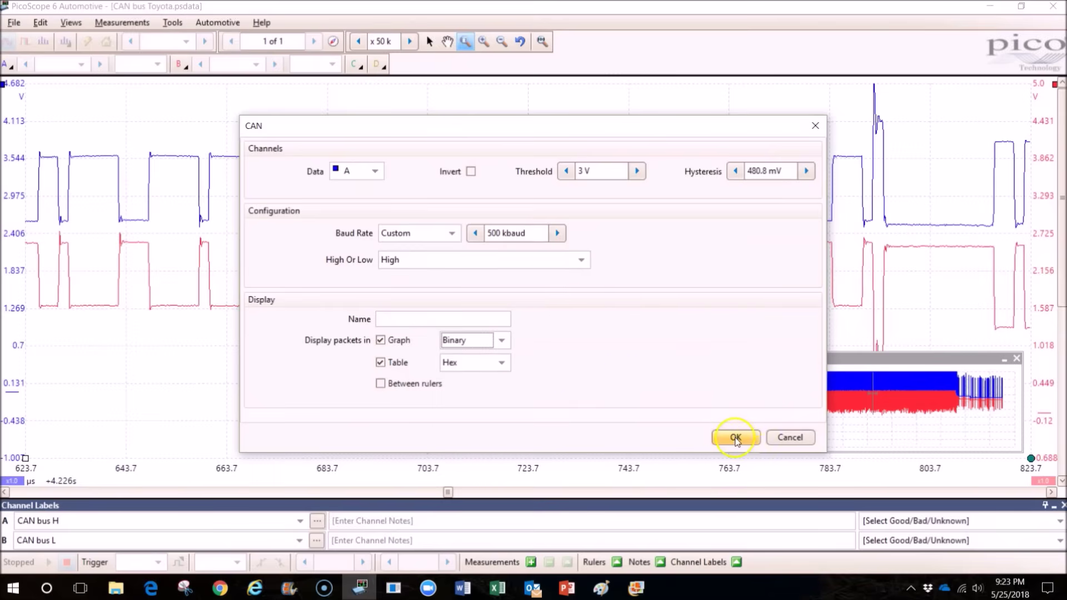
Apply the CAN - Ch A decoder and review its binary decode bar and Hex packet table
left_click(627, 202)
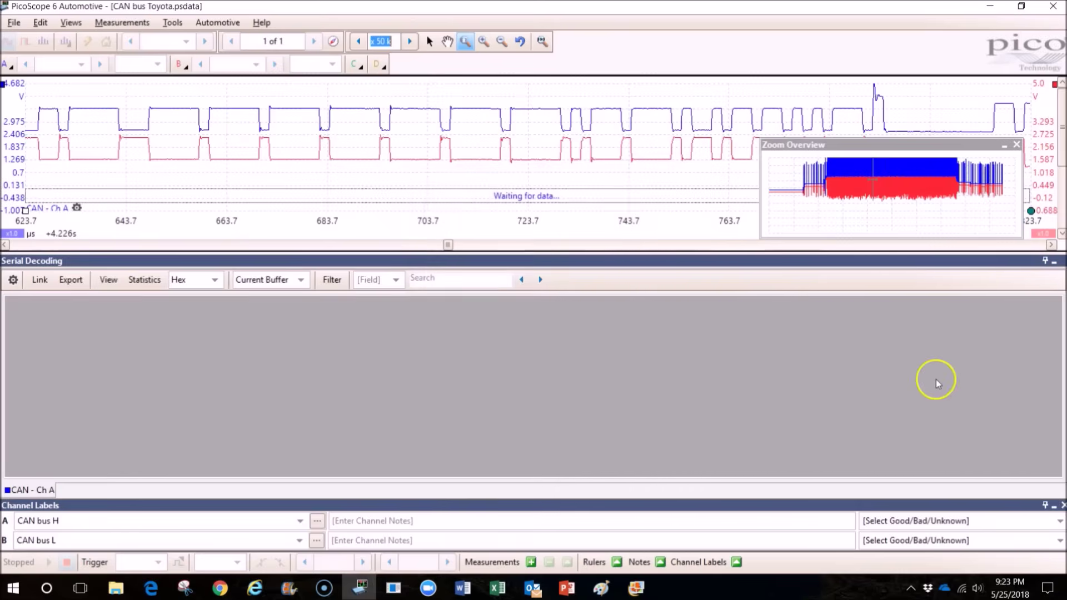
left_click(1004, 145)
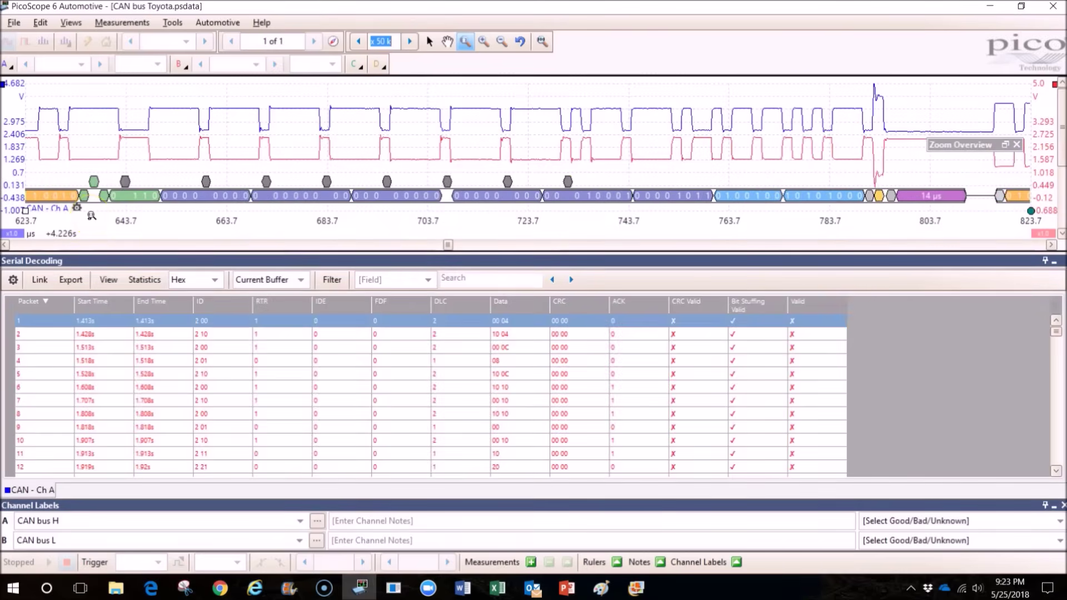
left_click(4, 245)
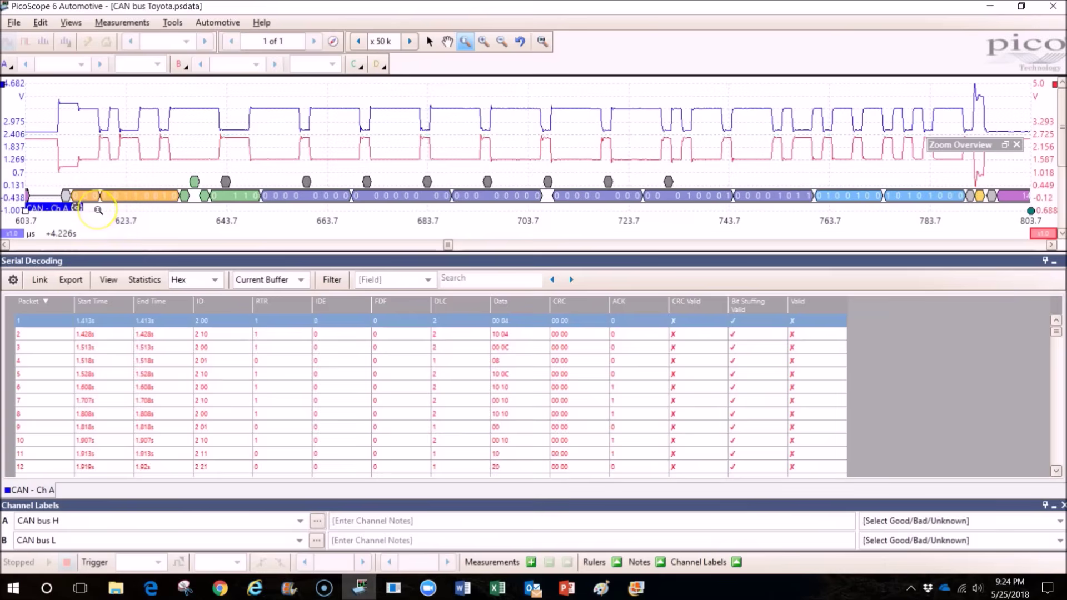
left_click(153, 212)
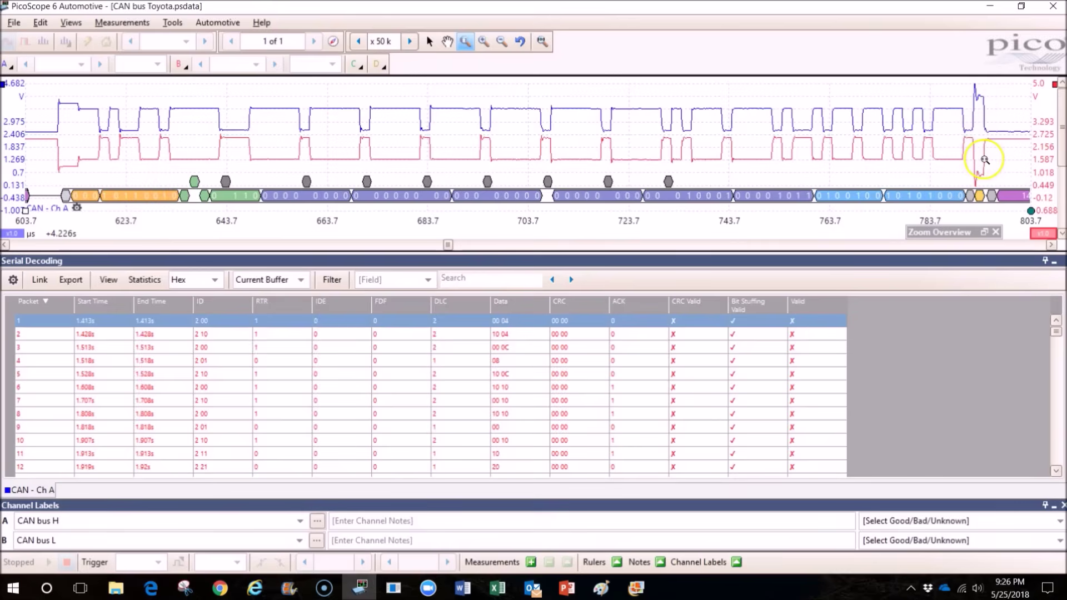
Display the details of CAN packet 2112 at 4.227 s, marked CRC-valid and valid
mouse_move(981, 198)
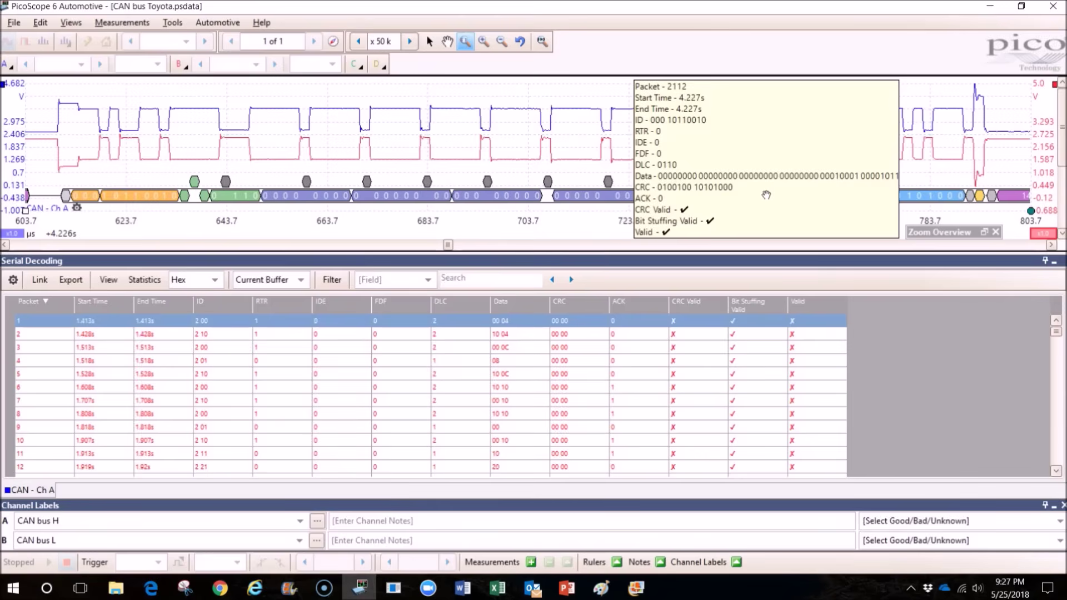
Close the packet 2112 details box to uncover the binary-decoded CAN fields
left_click(713, 197)
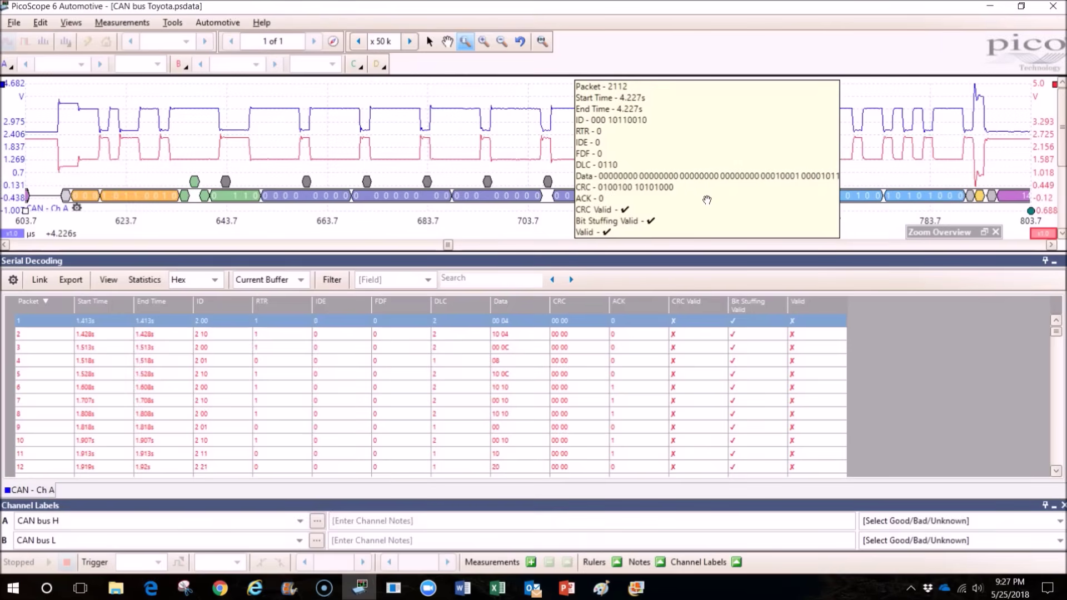
left_click(705, 194)
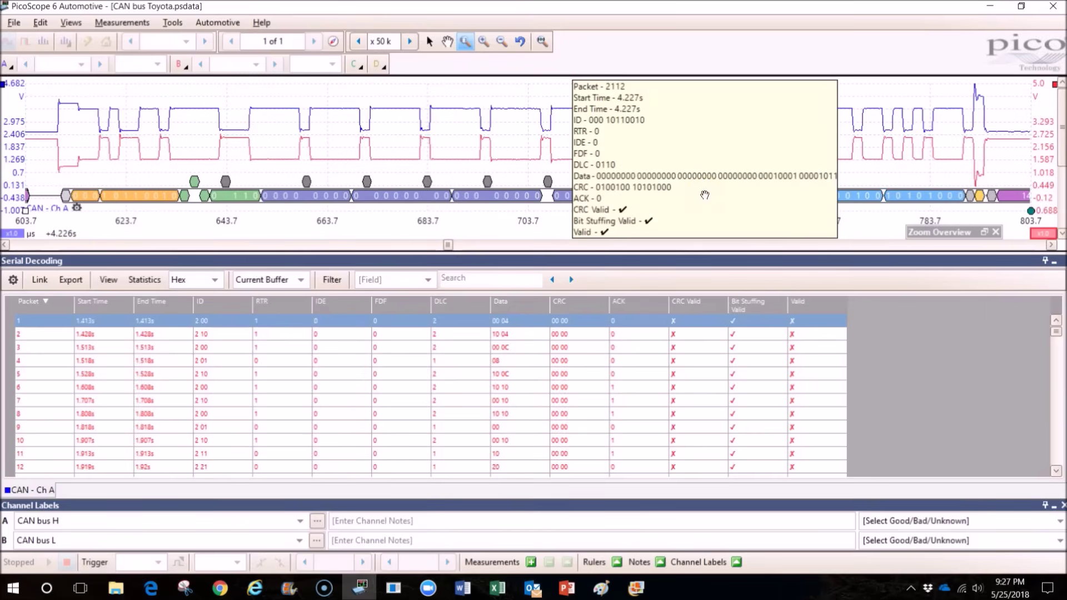
left_click(509, 196)
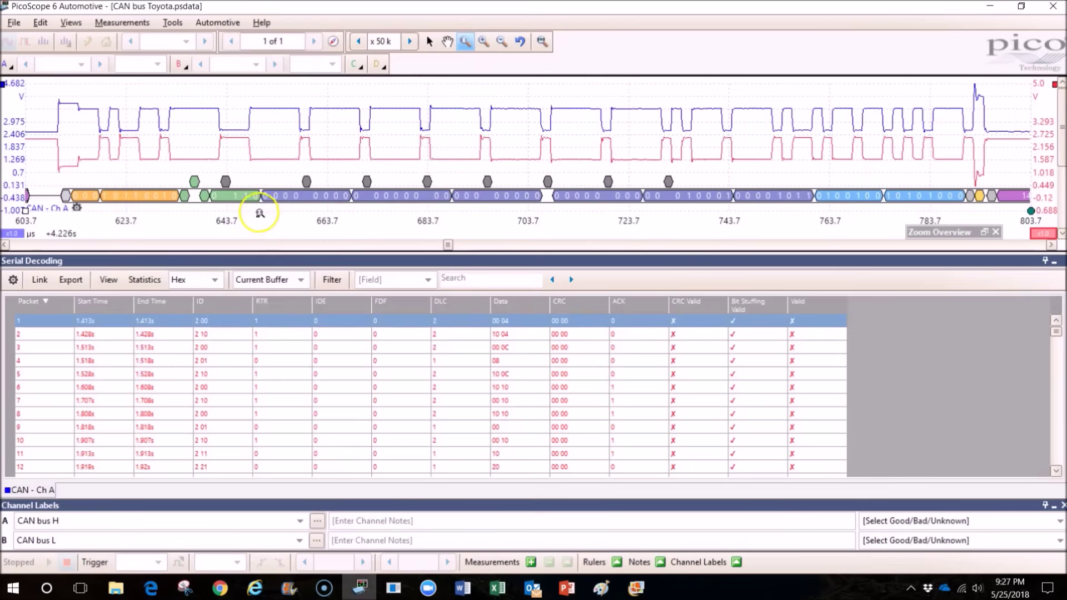
Inspect packet details on the decode bar around the 195.8–395.8 µs section
mouse_move(270, 202)
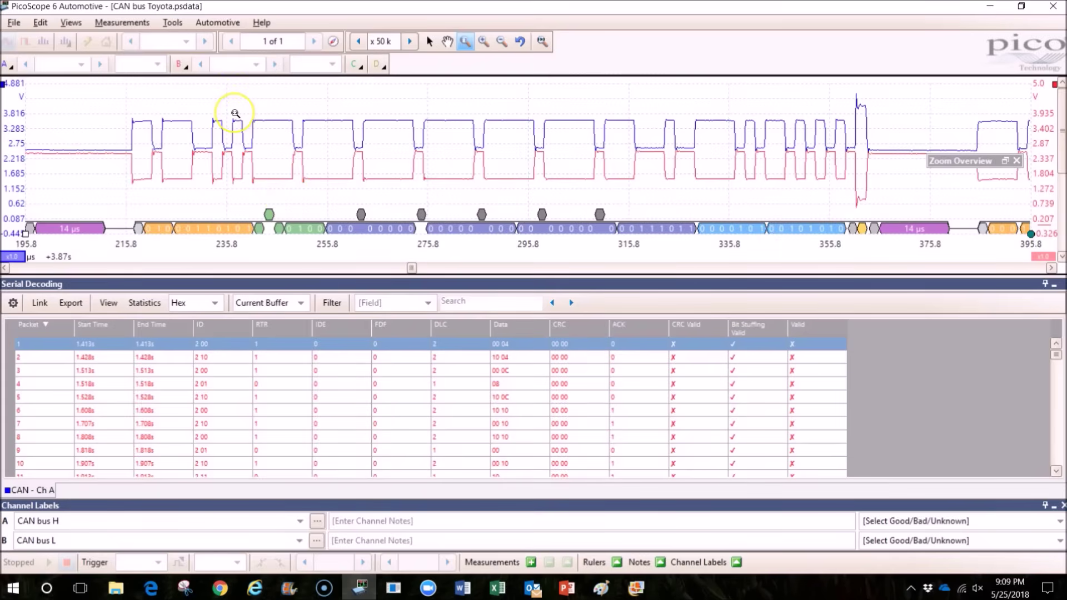
Edit the CAN - Ch A decoder so graph packets are labelled in Hex instead of Binary
left_click(173, 22)
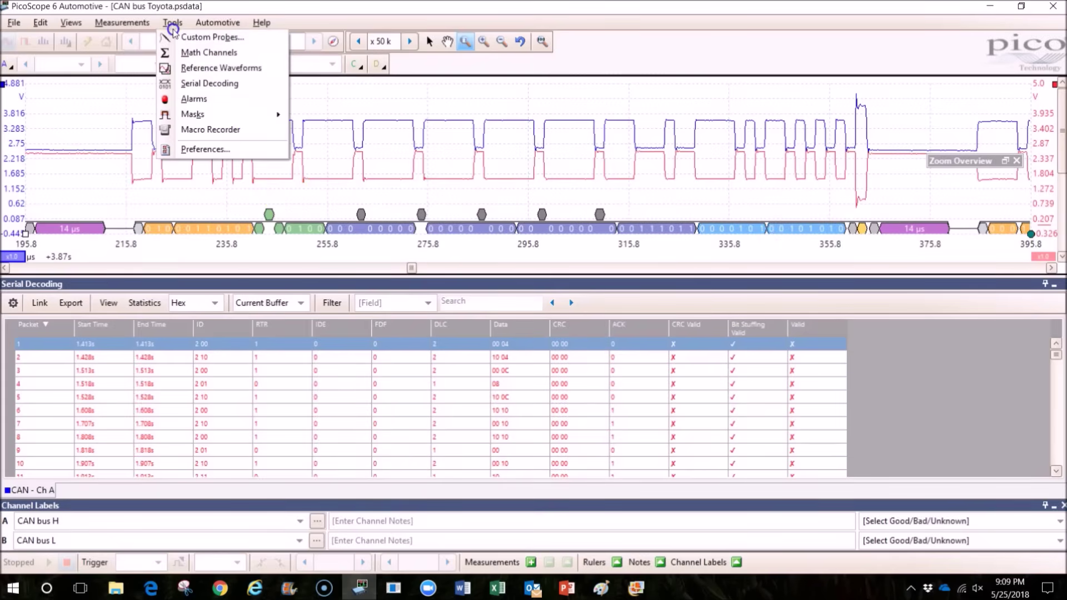
left_click(210, 83)
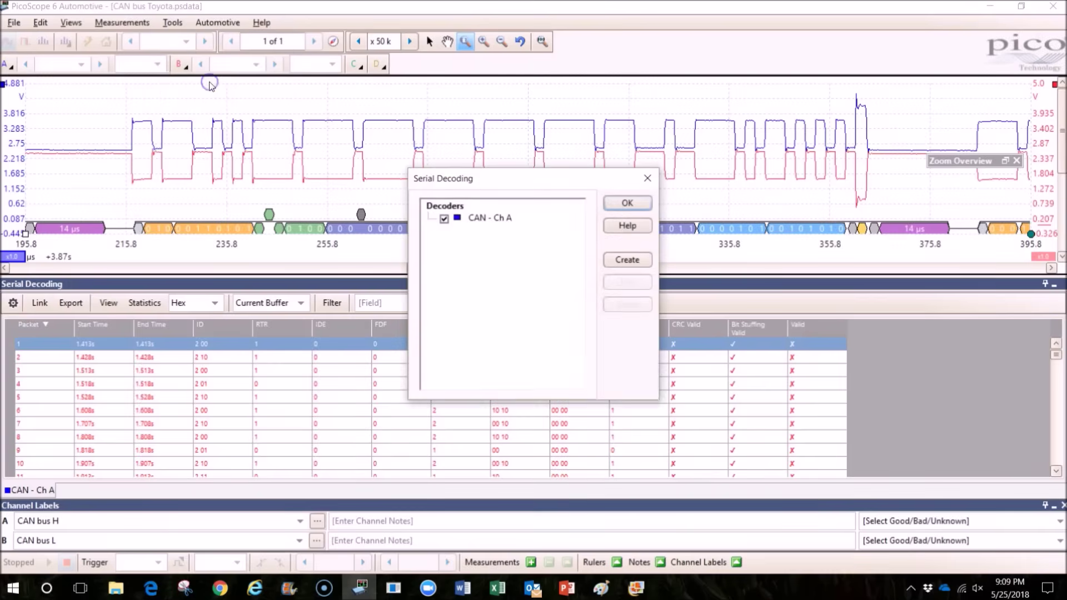
left_click(484, 218)
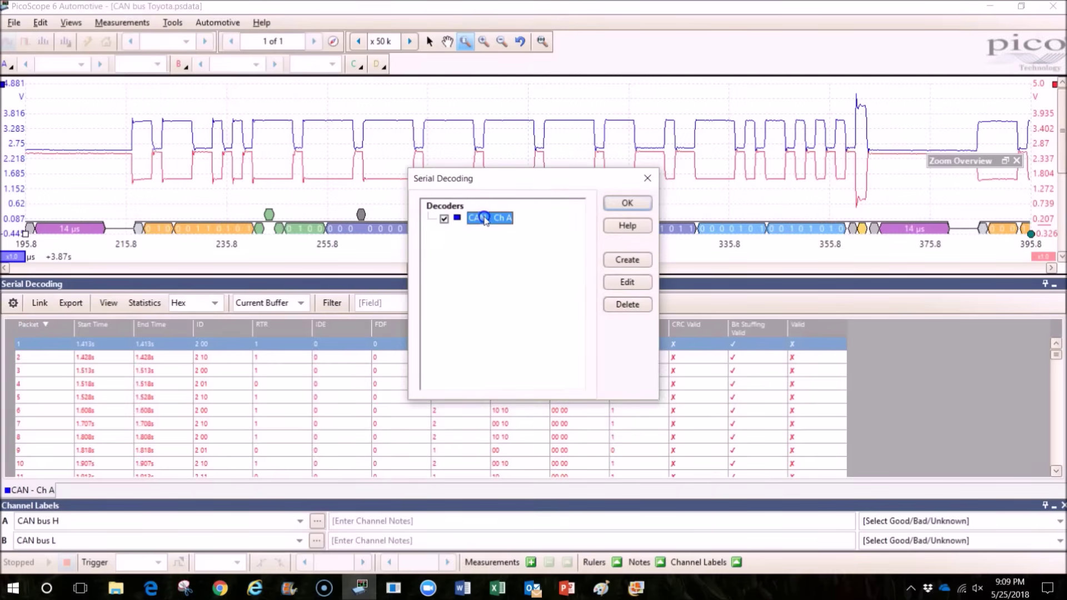
left_click(637, 285)
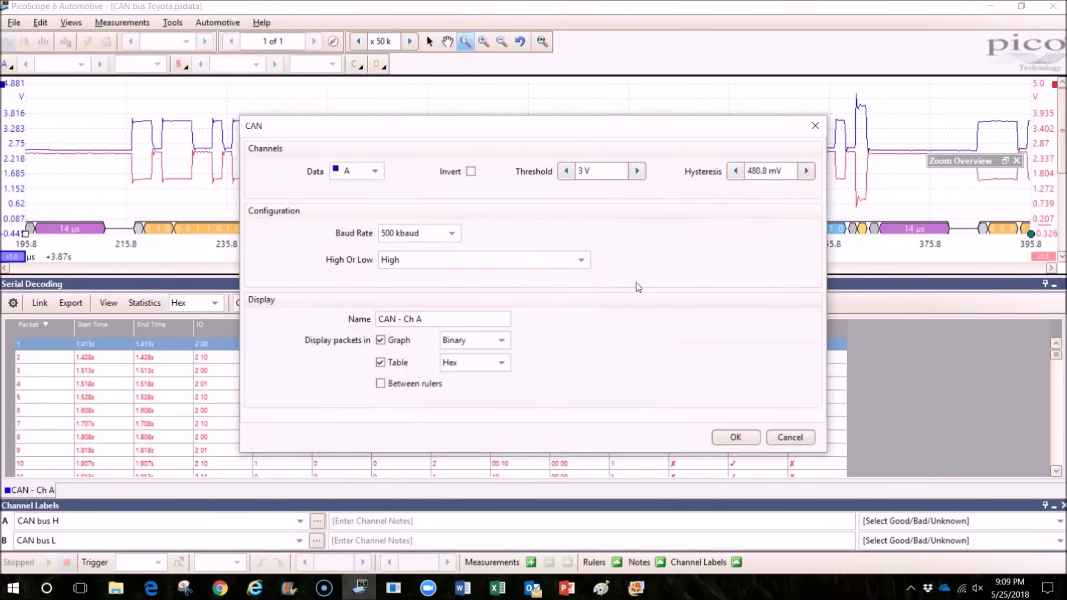
left_click(502, 340)
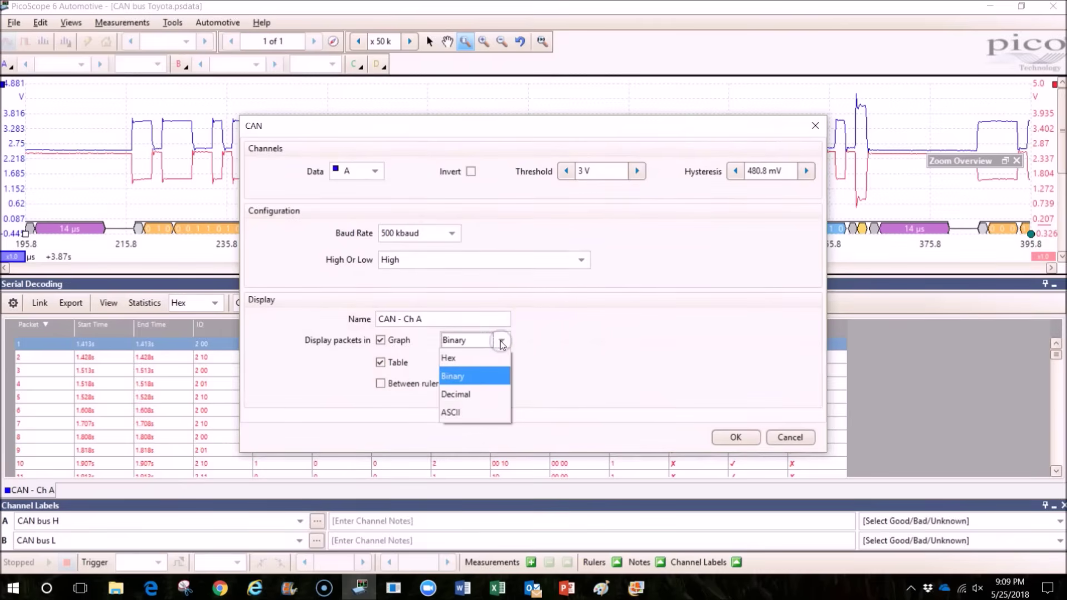
left_click(449, 358)
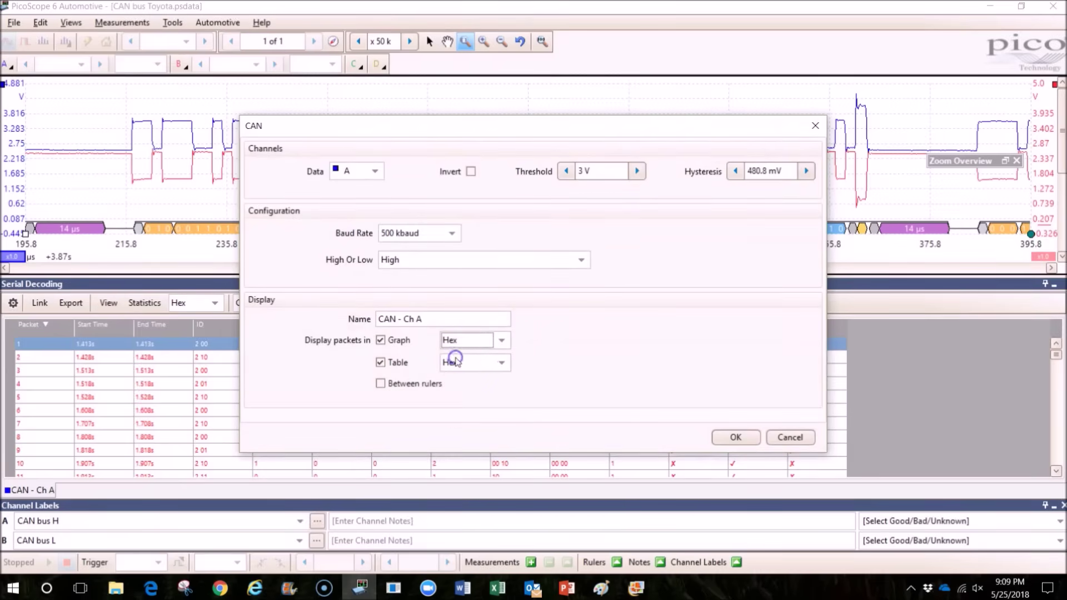
left_click(737, 438)
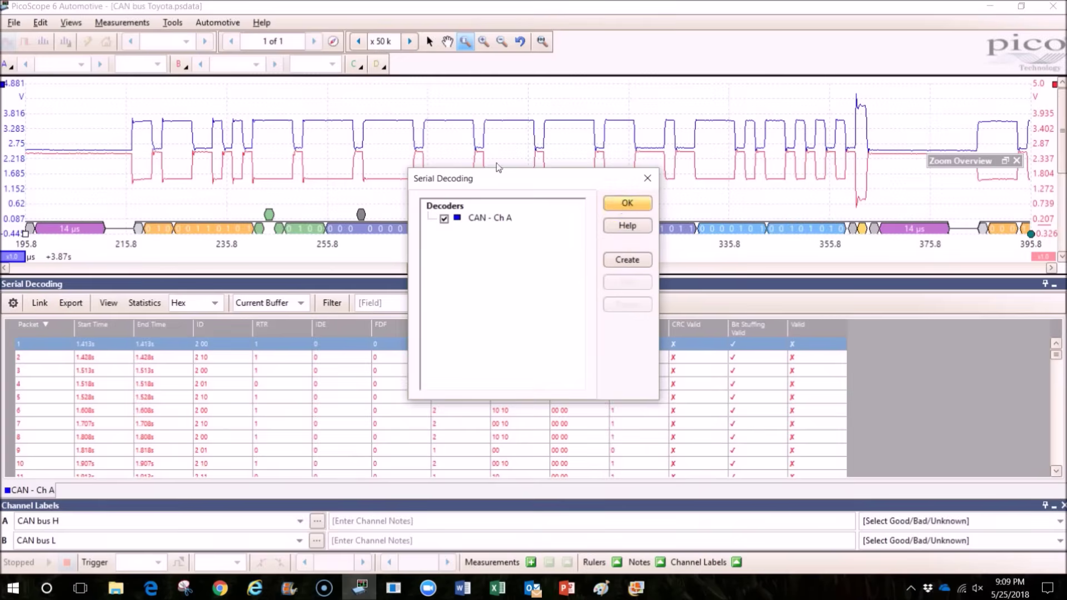
left_click(622, 205)
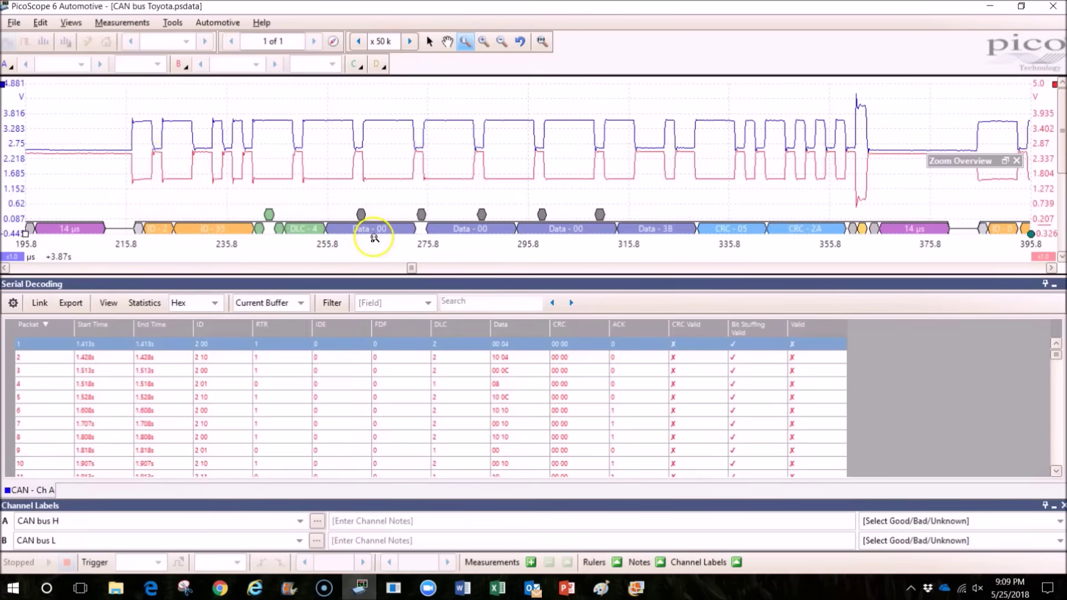
Step the view later to about 555.8–755.8 µs, showing the DLC - 3 frame with CRC - 2D
left_click(1052, 268)
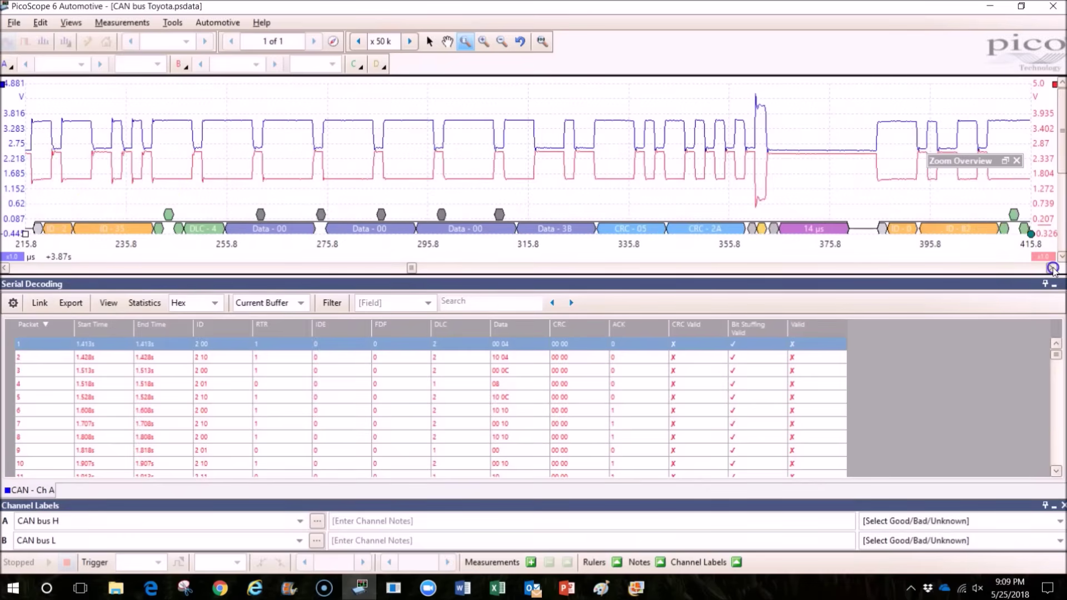
left_click(1052, 268)
left_click(1052, 268)
left_click(1051, 268)
left_click(1052, 267)
left_click(1052, 268)
left_click(1052, 268)
left_click(1052, 268)
left_click(1052, 268)
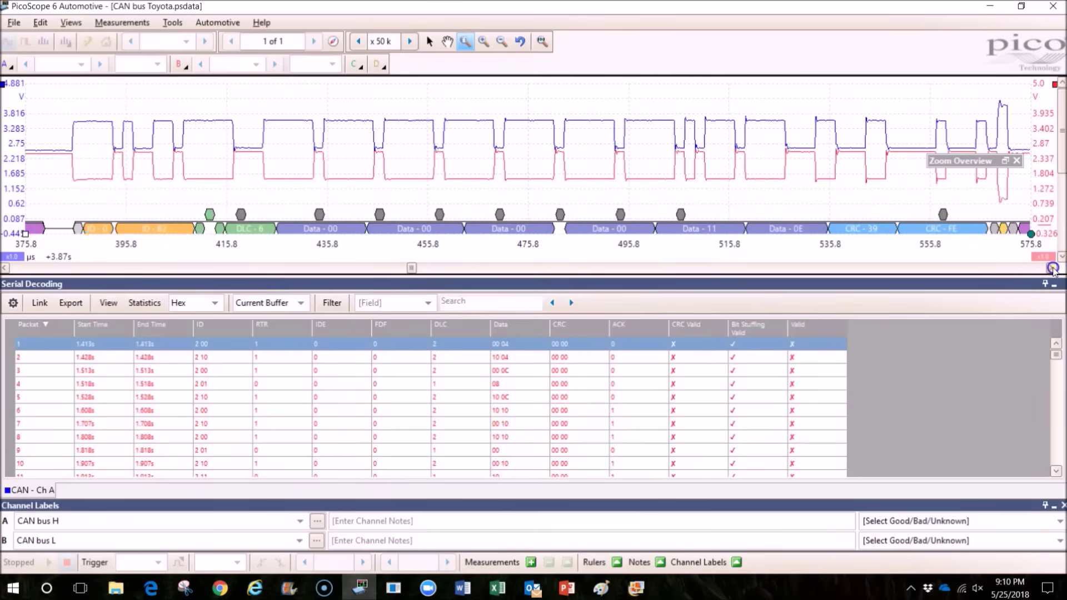
left_click(1052, 268)
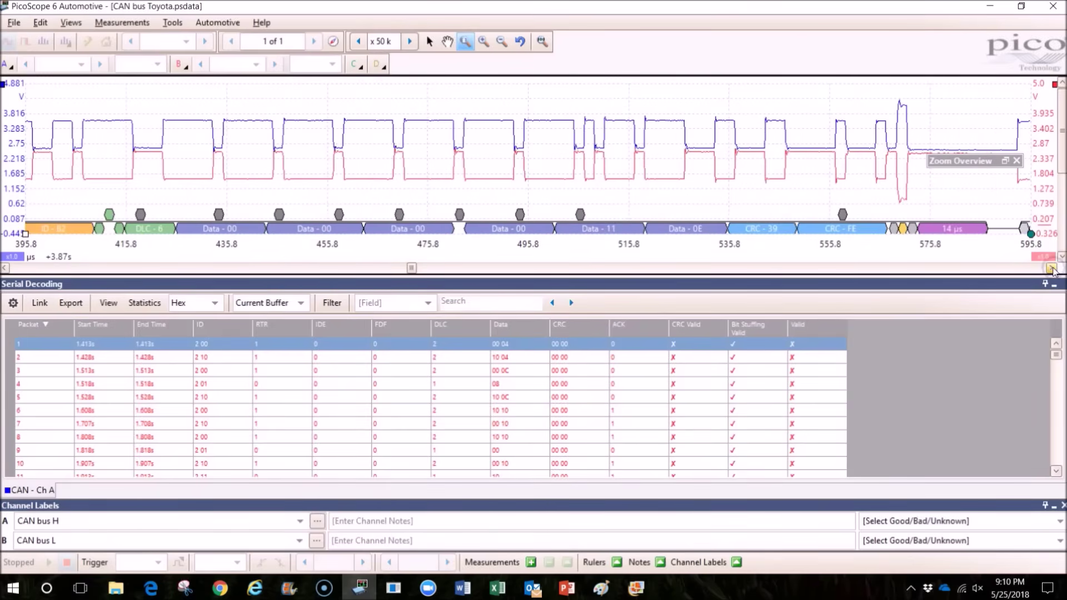
left_click(1051, 268)
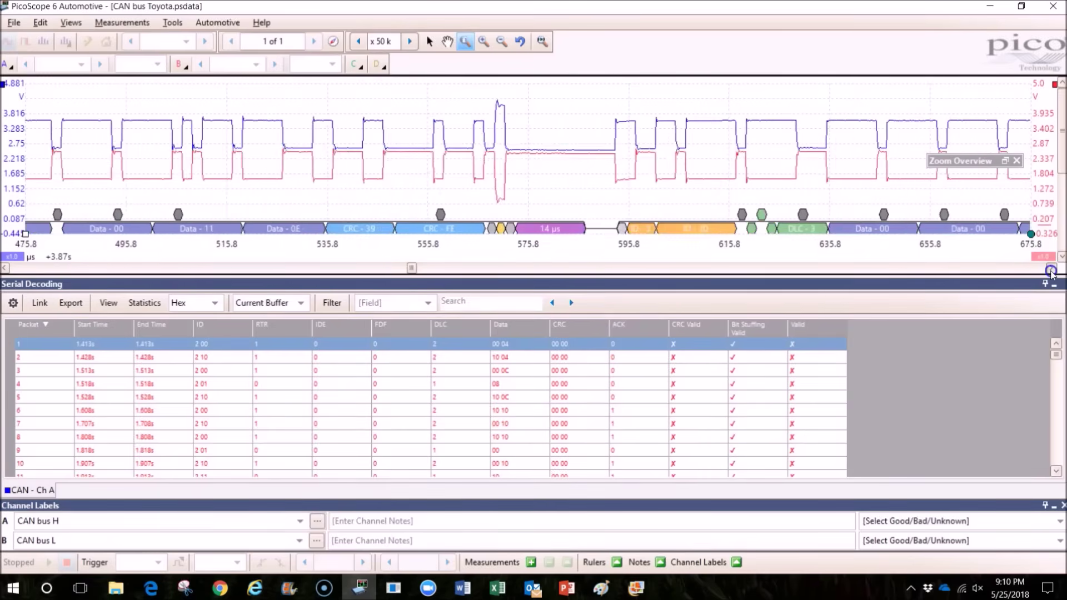
left_click(1051, 268)
left_click(1051, 268)
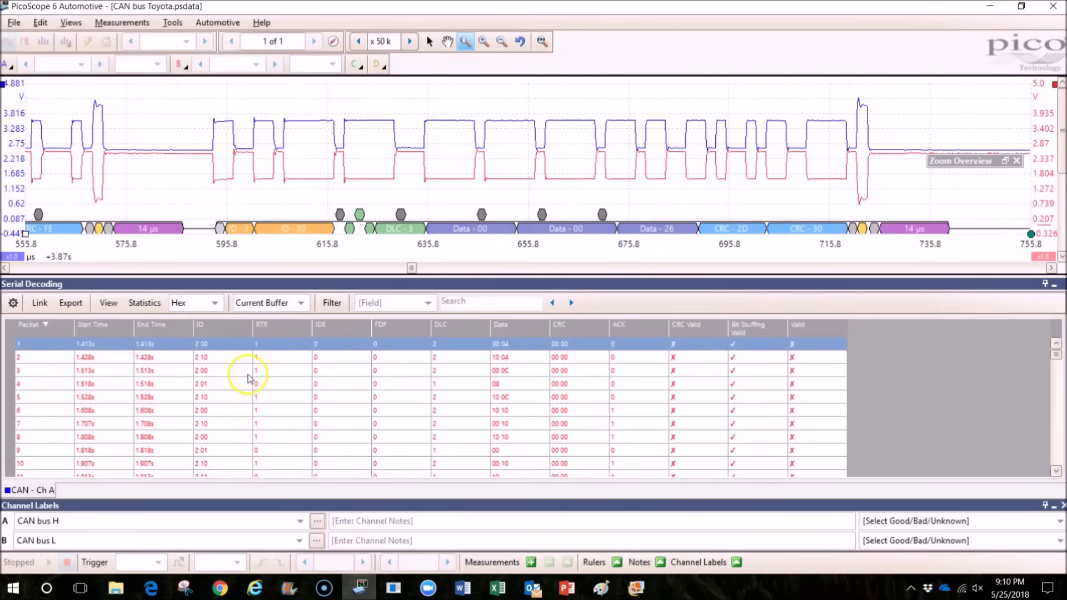
left_click(1056, 471)
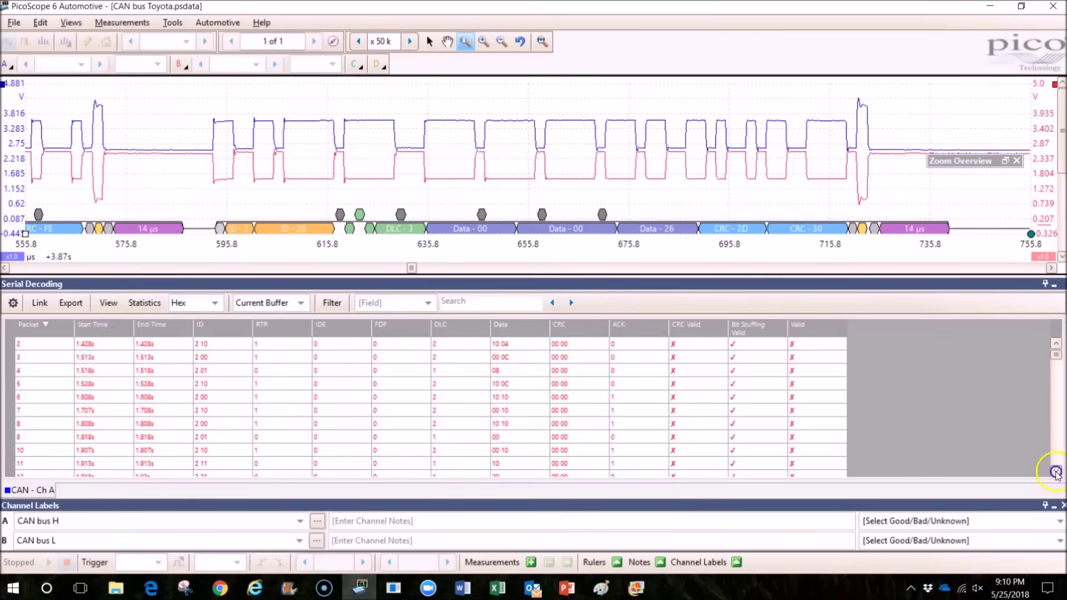
scroll(123, 349, "up", 1)
left_click(124, 347)
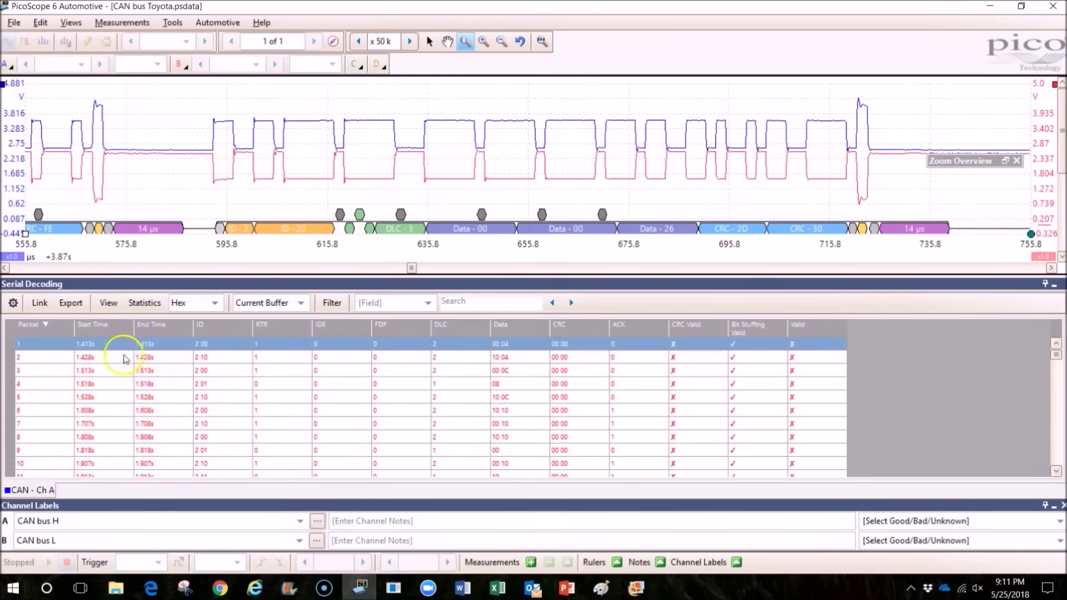